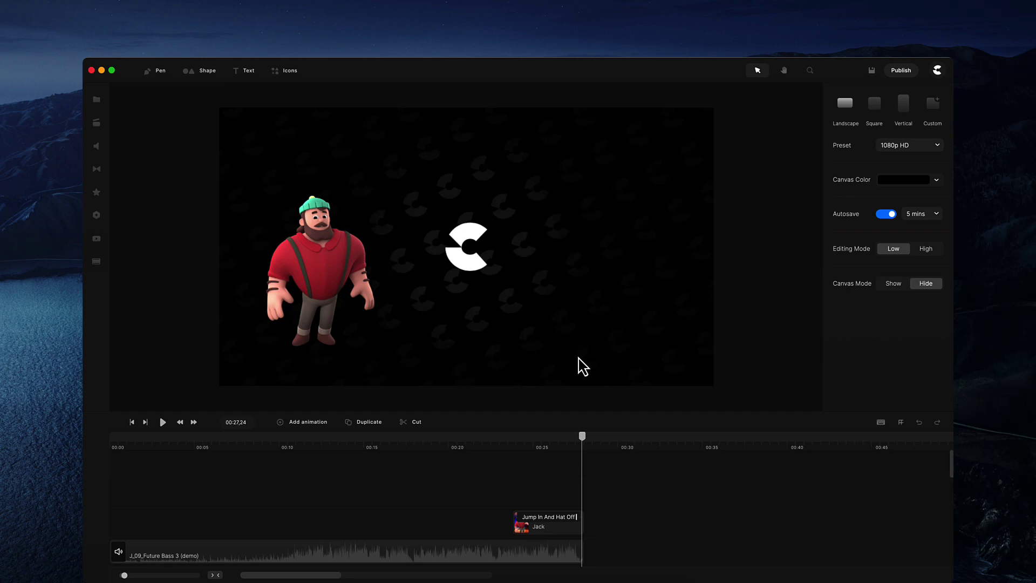
# - Add a new text layer after the Jack clip reading CREATE / STUDIO on two lines
pyautogui.click(617, 445)
pyautogui.click(244, 70)
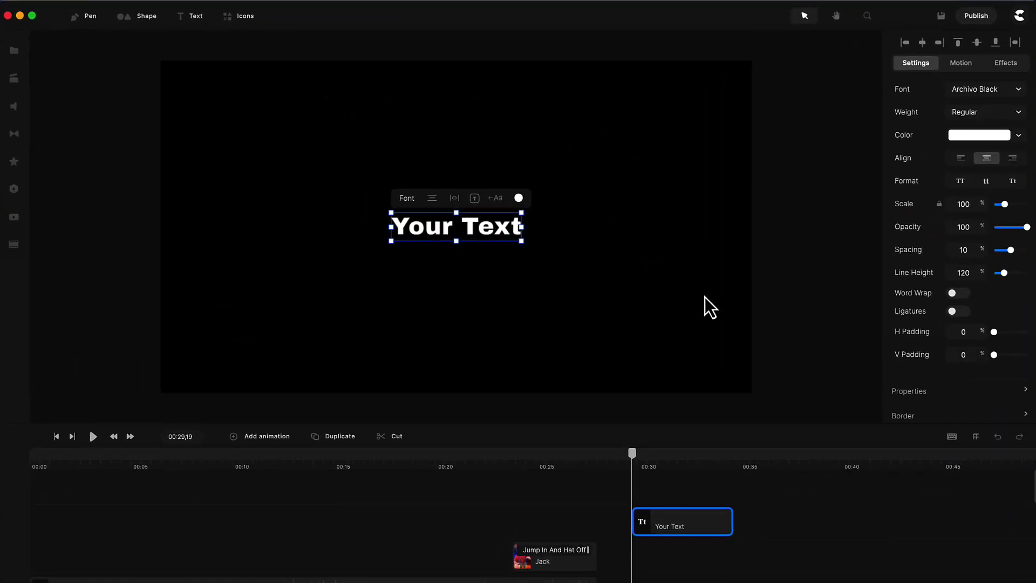
pyautogui.doubleClick(504, 240)
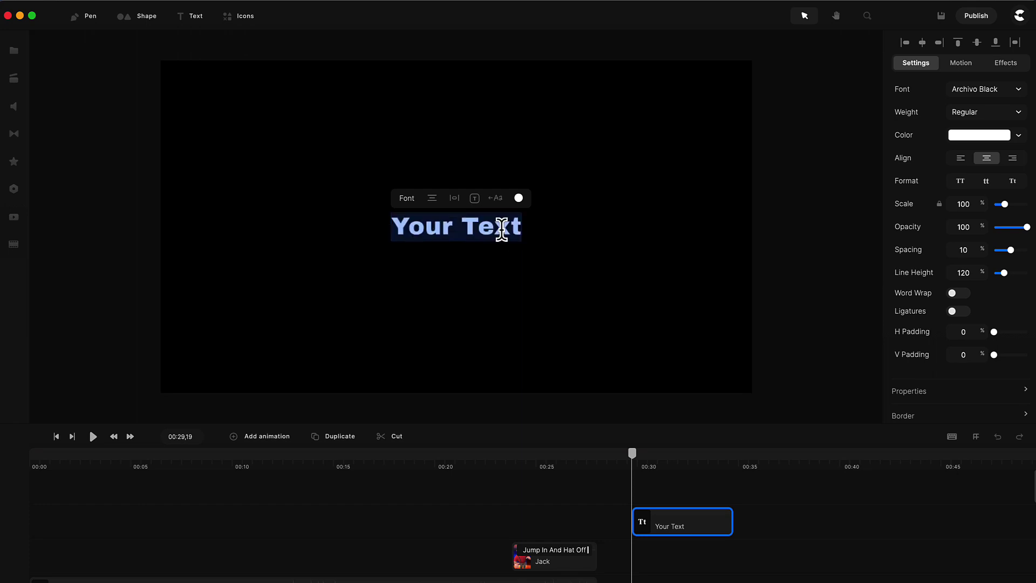
pyautogui.write('CREATEST')
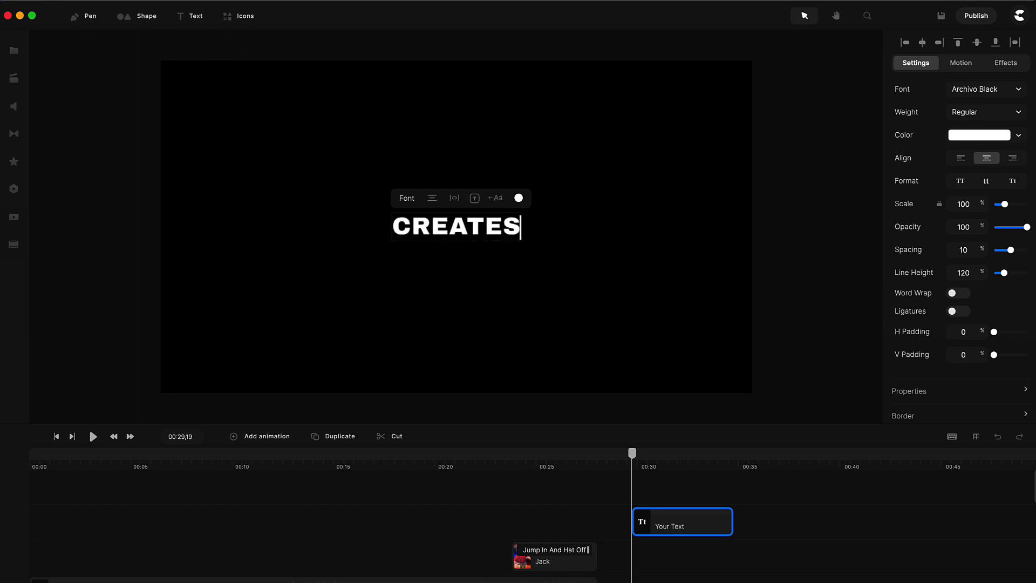
pyautogui.press('BackSpace')
pyautogui.press('BackSpace')
pyautogui.press('Return')
pyautogui.write('STUDIO')
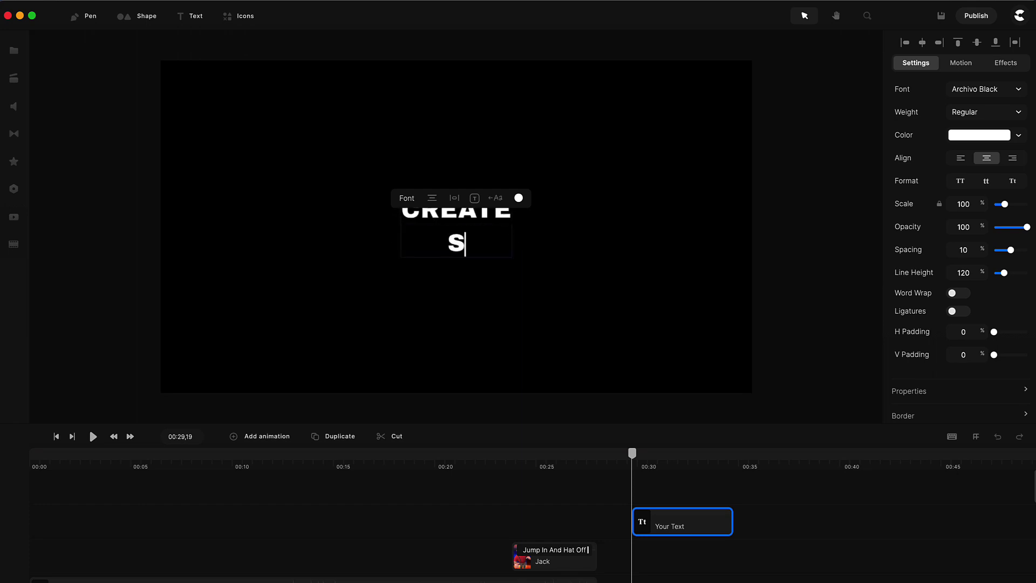
# - Scale the CREATE STUDIO text block up to 151%
pyautogui.click(549, 231)
pyautogui.click(513, 261)
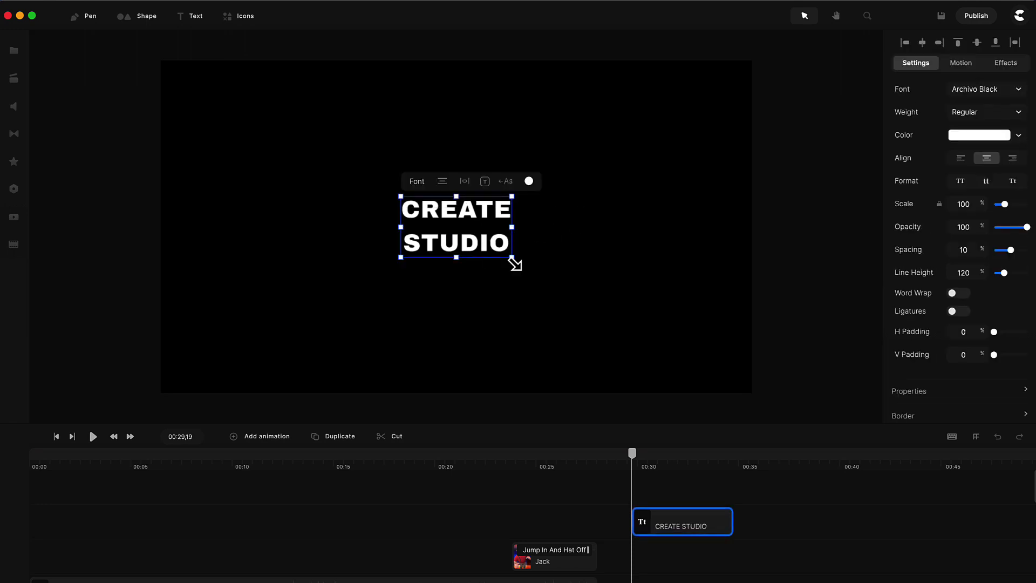
pyautogui.moveTo(513, 261); pyautogui.dragTo(568, 288)
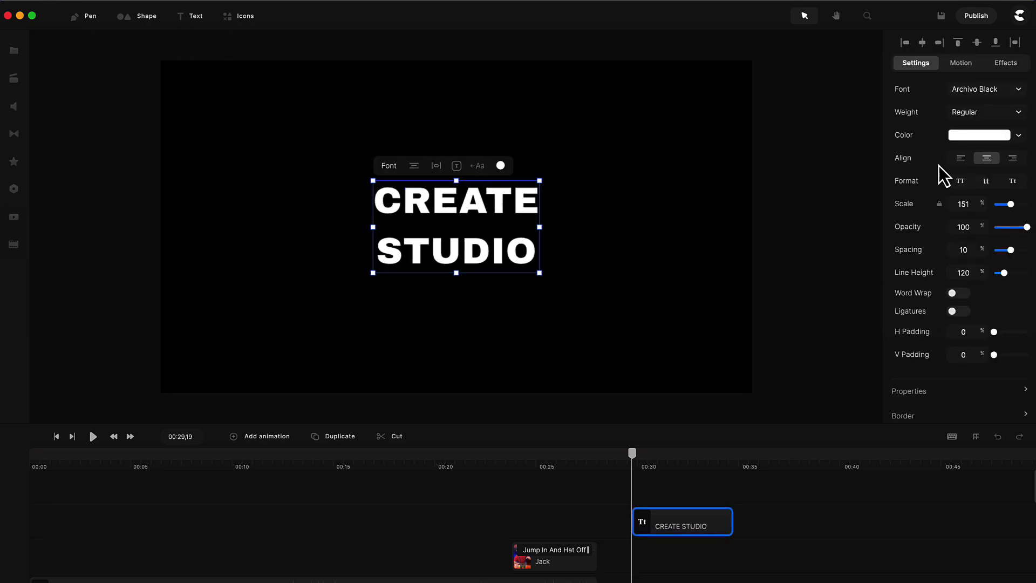
# - Enable Tiles on the centred CREATE STUDIO text and widen its margins to 241% and 283%
pyautogui.scroll(-3, 955, 252)
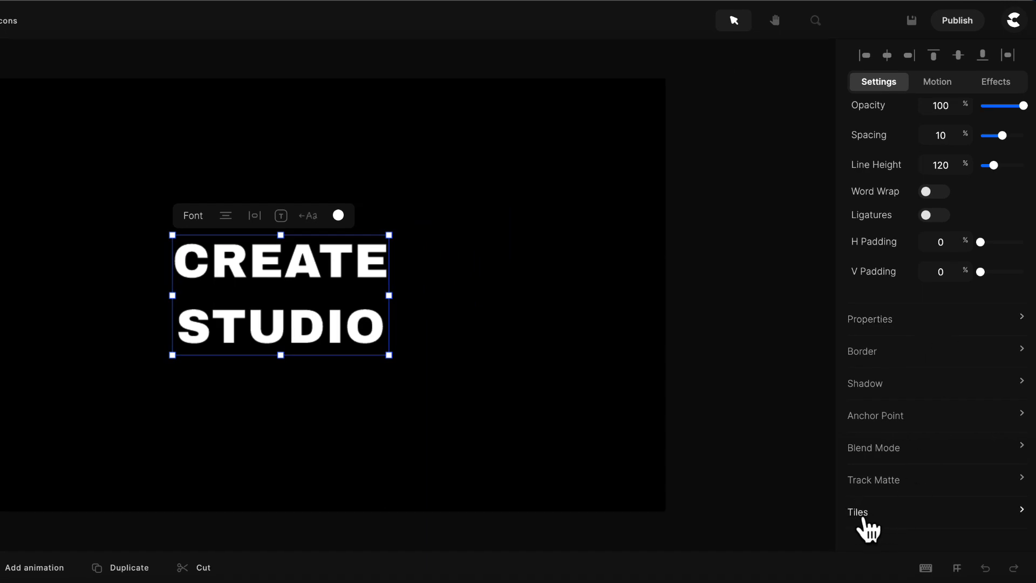
pyautogui.click(877, 532)
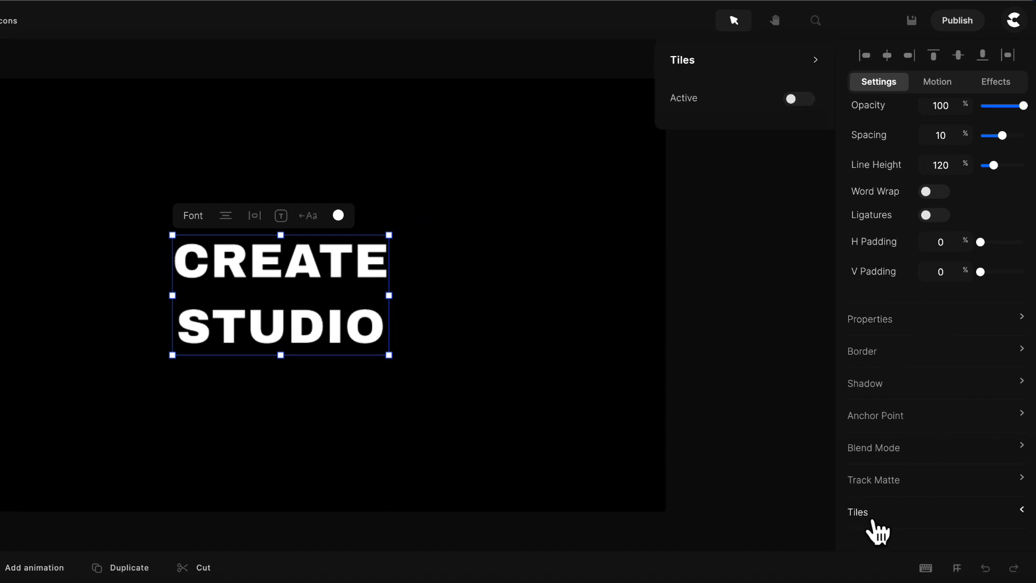
pyautogui.click(799, 100)
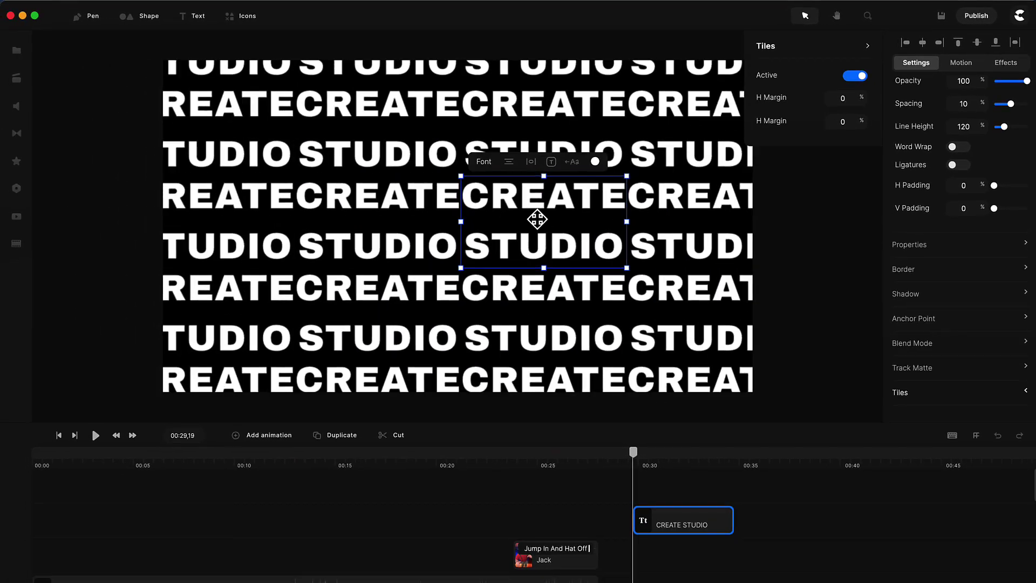
pyautogui.moveTo(537, 218); pyautogui.dragTo(452, 223)
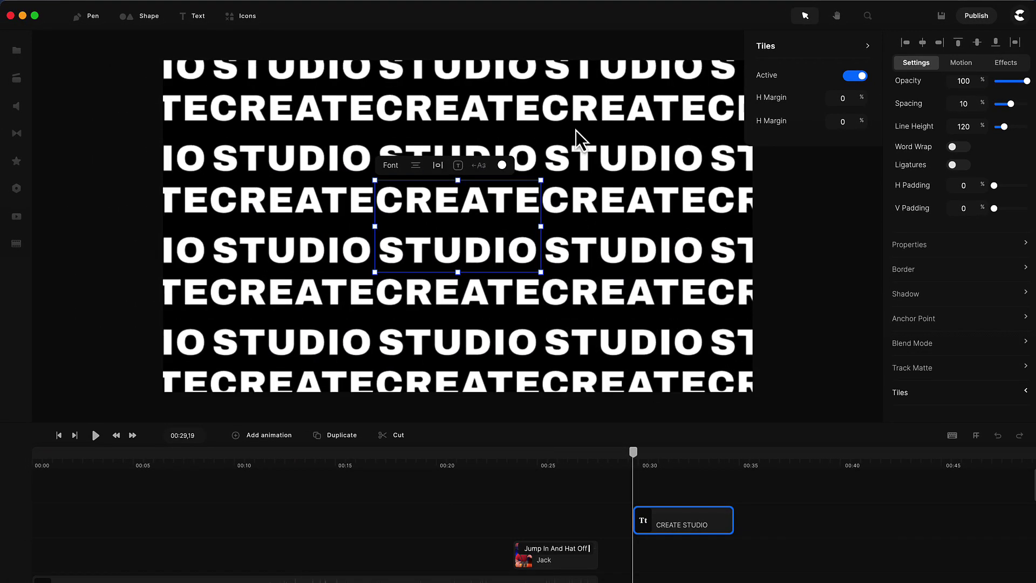
pyautogui.moveTo(861, 100); pyautogui.dragTo(958, 111)
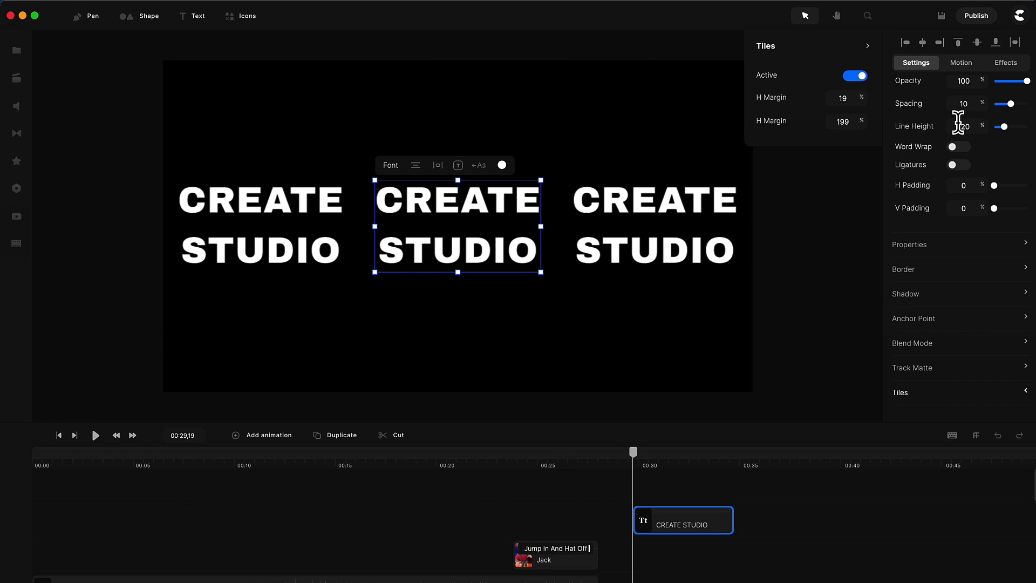
pyautogui.moveTo(859, 99); pyautogui.dragTo(986, 100)
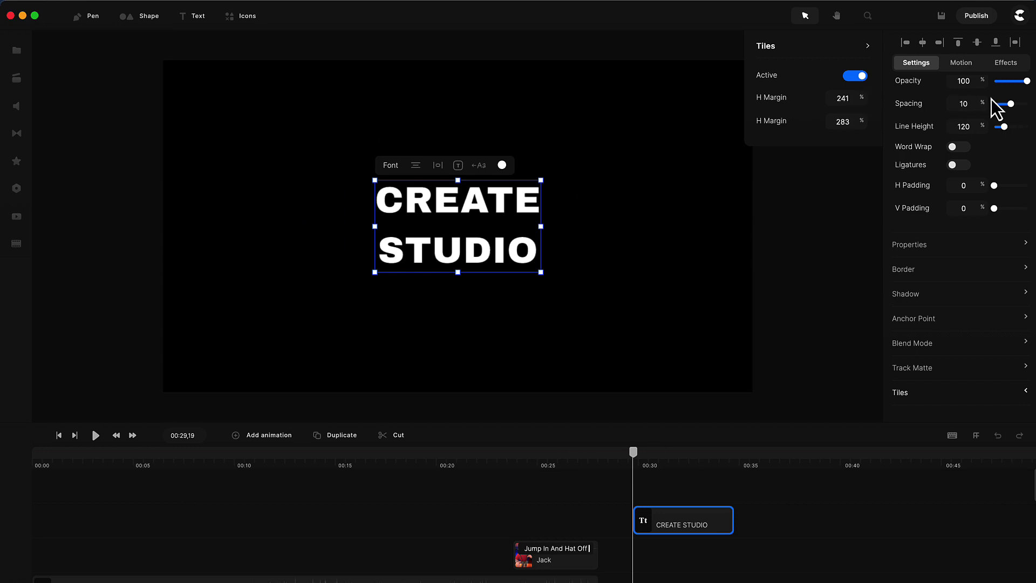
# - Add a Tiles animation that shrinks the text's horizontal and vertical margins, then preview it
pyautogui.click(258, 437)
pyautogui.click(281, 413)
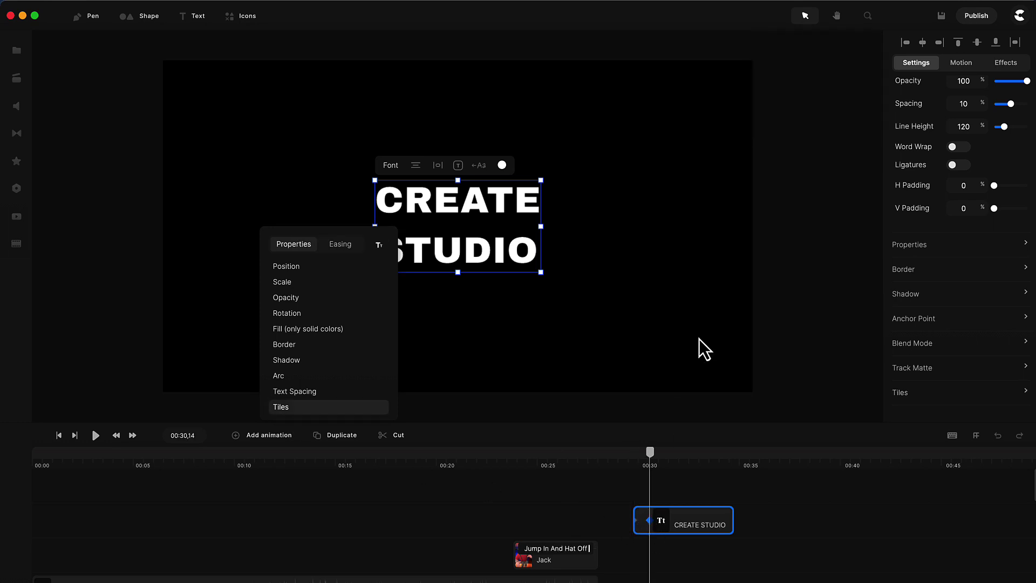
pyautogui.click(912, 395)
pyautogui.moveTo(865, 104); pyautogui.dragTo(721, 102)
pyautogui.moveTo(841, 121); pyautogui.dragTo(699, 119)
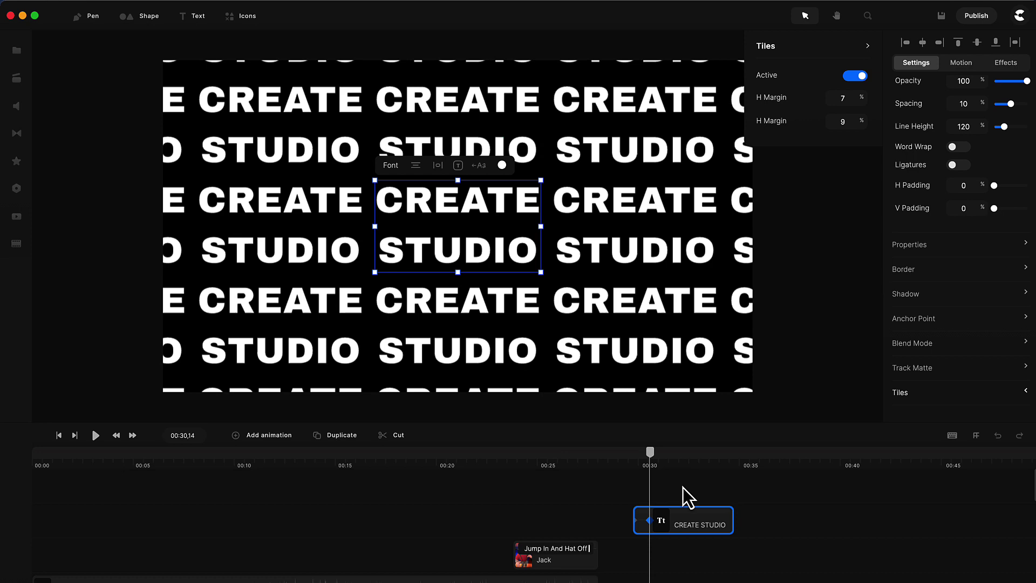
pyautogui.click(627, 463)
pyautogui.press('space')
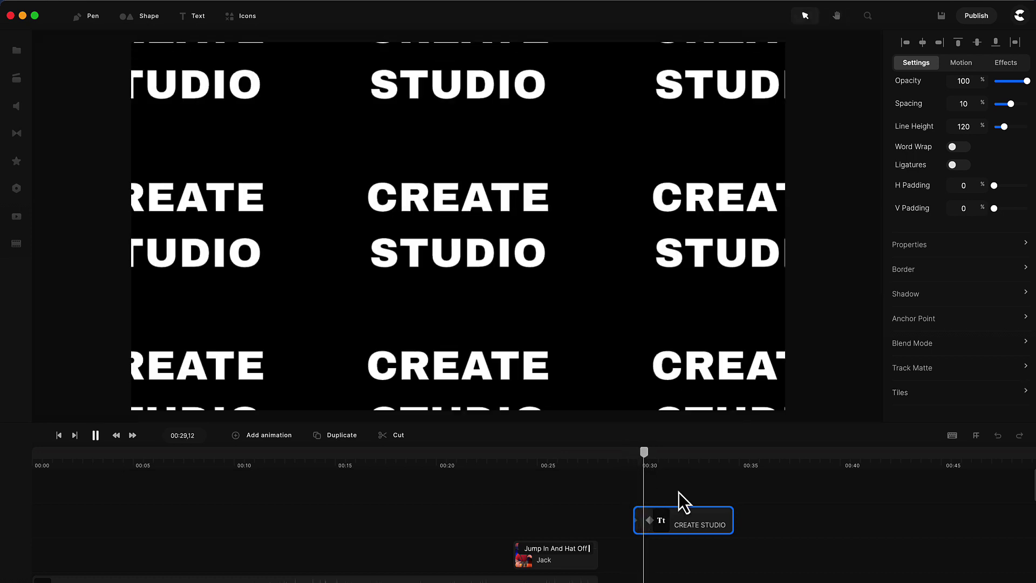
pyautogui.click(660, 526)
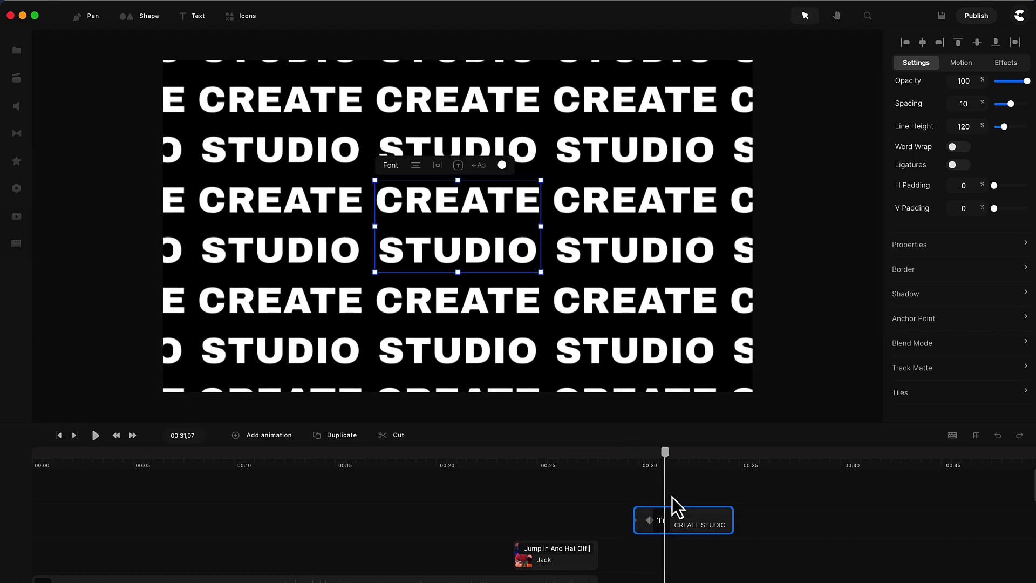
# - Set the keyframe's scale to 77 so the text shrinks from 151%, and play it back
pyautogui.click(649, 524)
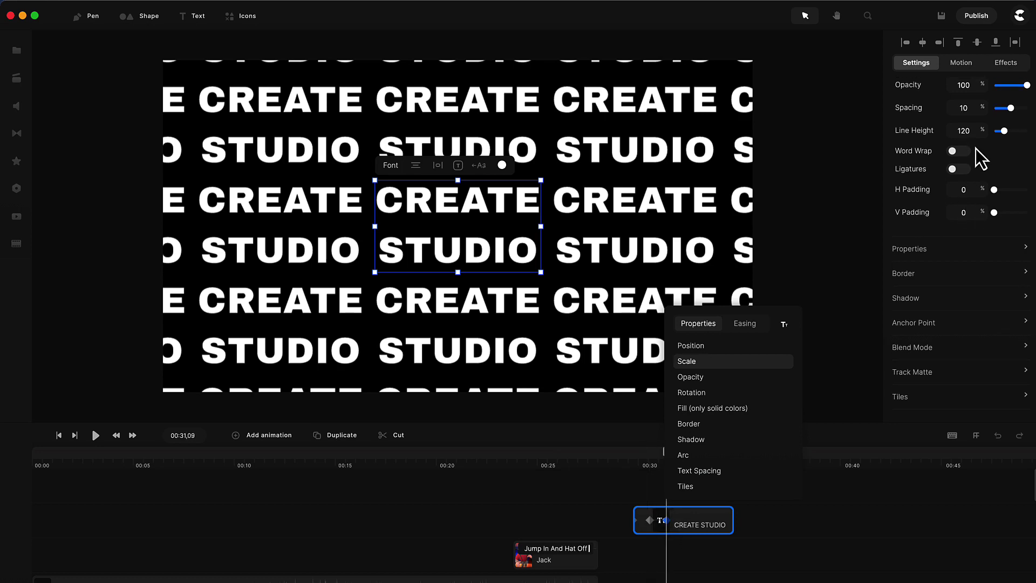
pyautogui.scroll(3, 983, 174)
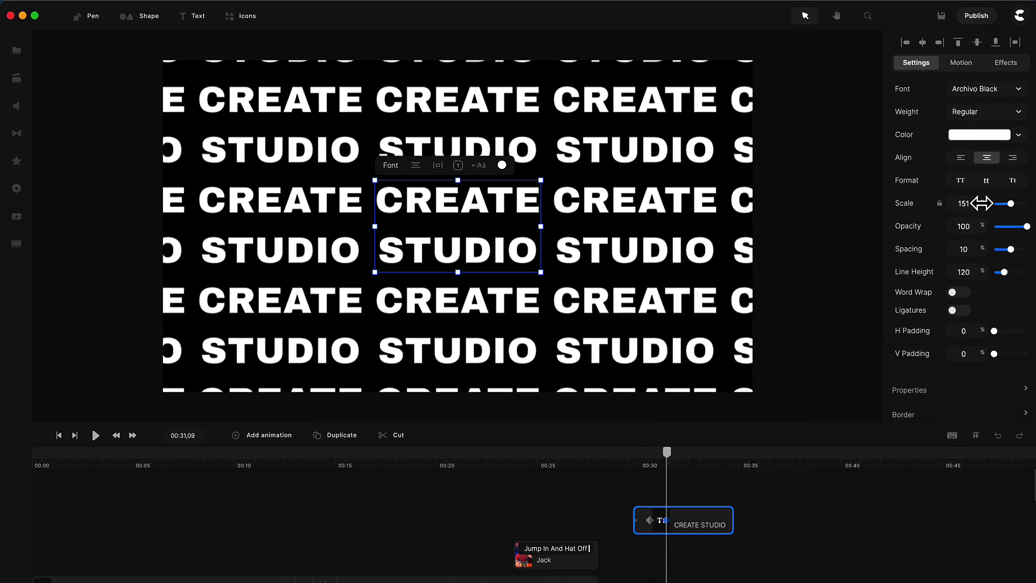
pyautogui.moveTo(983, 202); pyautogui.dragTo(890, 205)
pyautogui.click(635, 466)
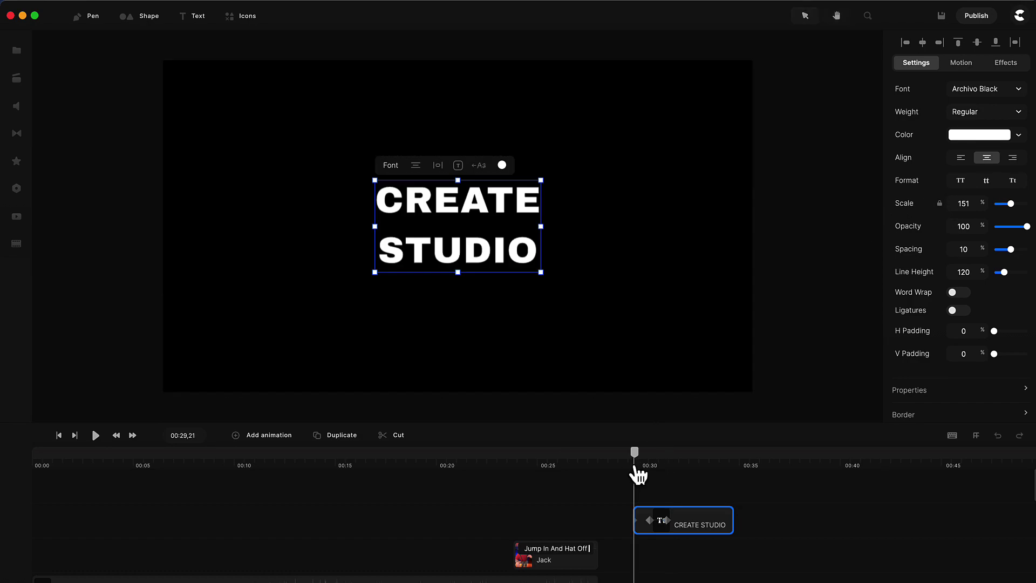
pyautogui.press('space')
pyautogui.press('space')
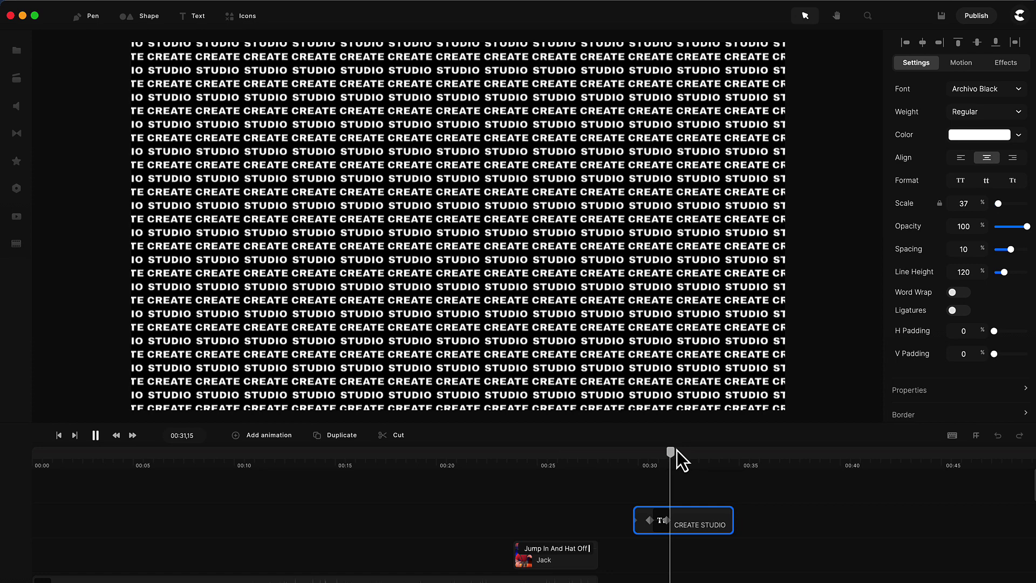
# - Delete the CREATE STUDIO text, add the Jack character, enable tiling on it, and preview
pyautogui.press('Delete')
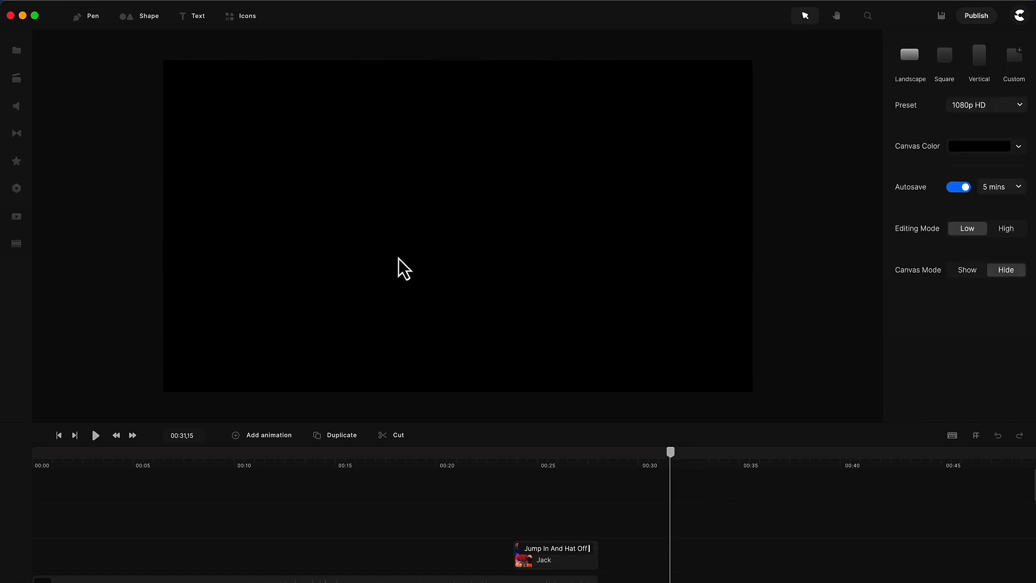
pyautogui.click(17, 80)
pyautogui.scroll(-2, 135, 140)
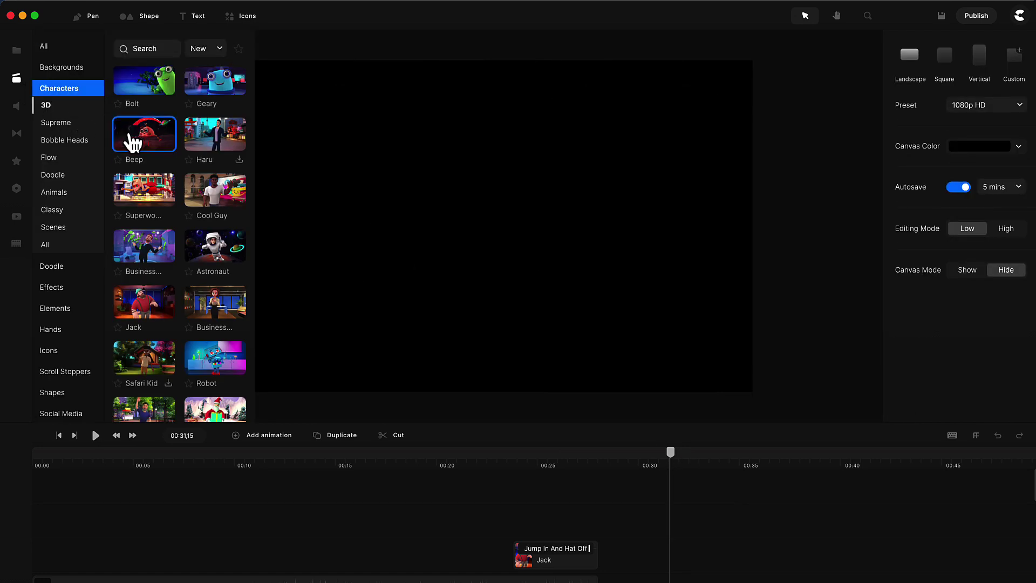
pyautogui.moveTo(132, 145); pyautogui.dragTo(334, 178)
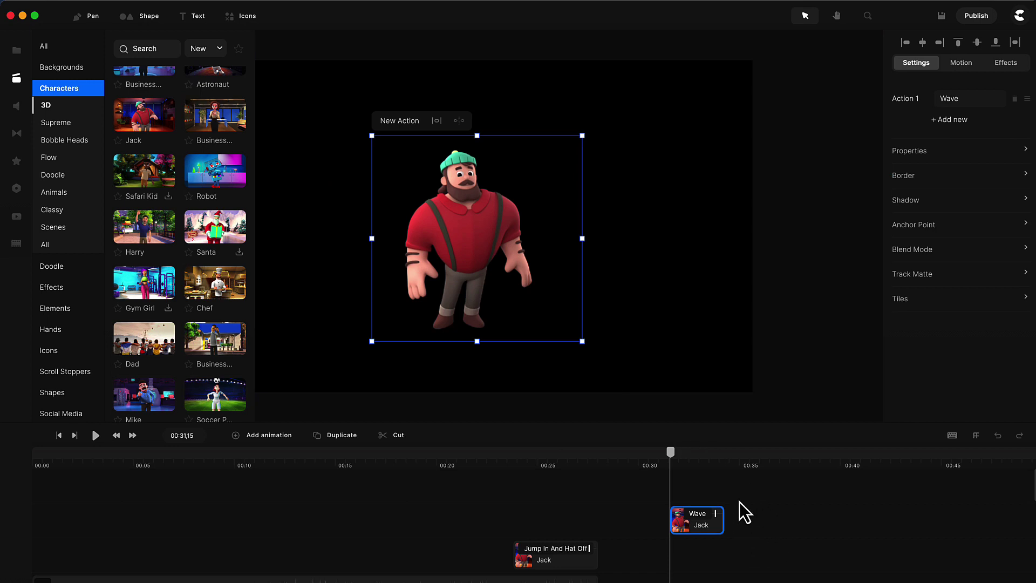
pyautogui.click(924, 309)
pyautogui.click(855, 76)
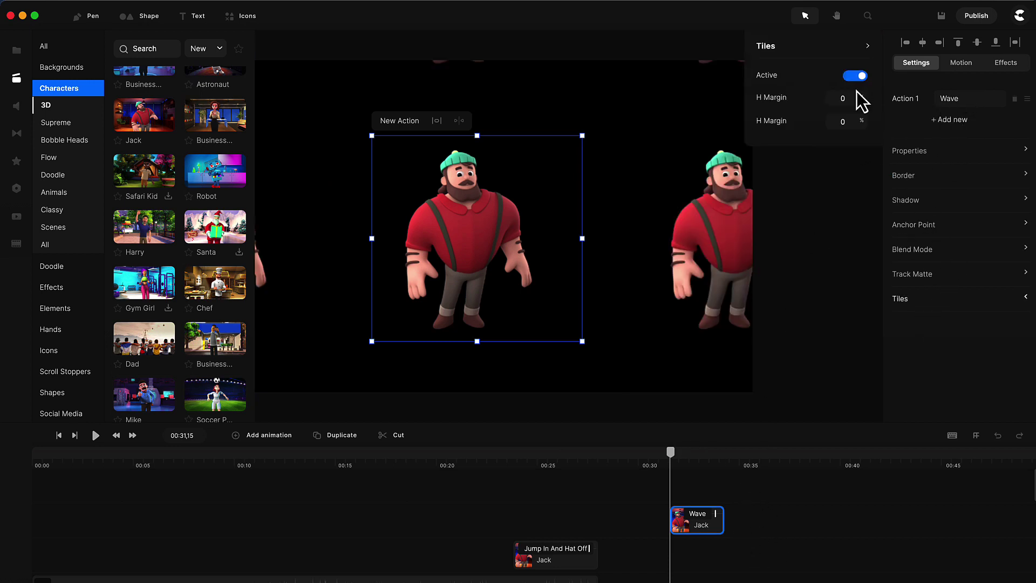
pyautogui.click(15, 69)
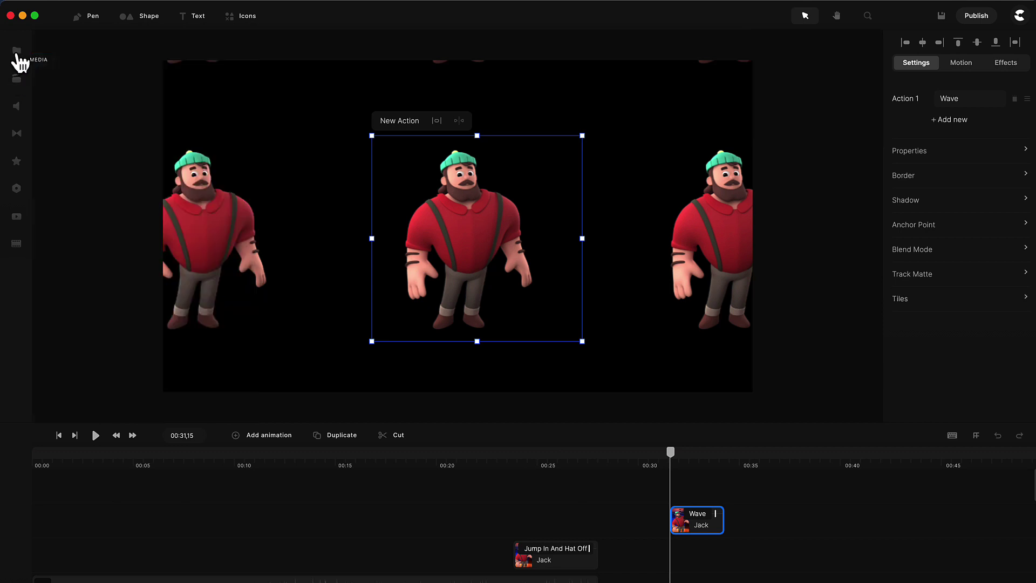
pyautogui.press('space')
pyautogui.press('space')
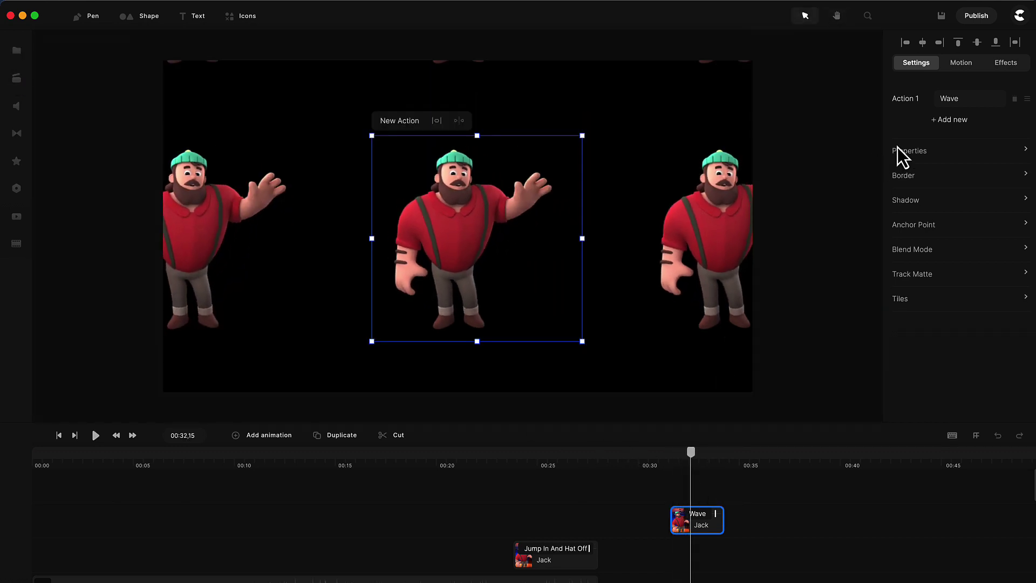
# - Give Jack's tiles -31% and -23% margins, shrink his scale, and play the waving grid
pyautogui.click(917, 299)
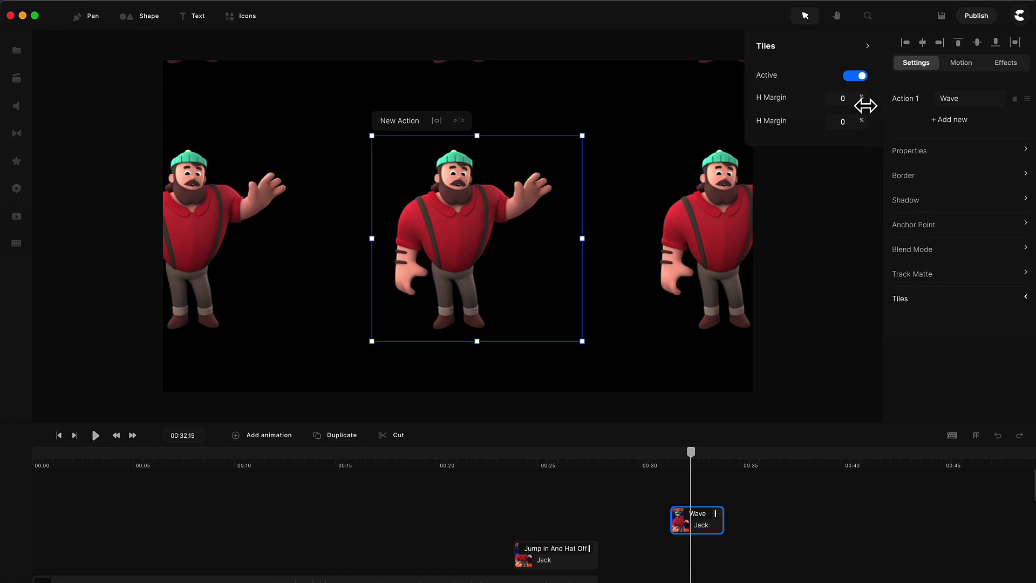
pyautogui.moveTo(866, 105); pyautogui.dragTo(848, 125)
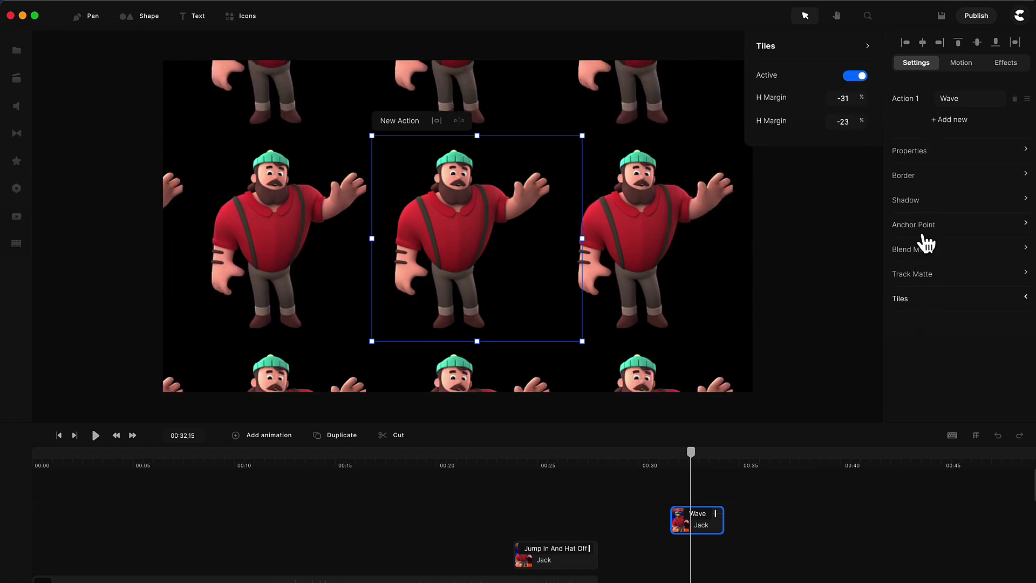
pyautogui.click(913, 154)
pyautogui.click(912, 154)
pyautogui.moveTo(864, 119)
pyautogui.mouseDown()
pyautogui.moveTo(847, 120)
pyautogui.moveTo(862, 119)
pyautogui.mouseUp()
pyautogui.press('space')
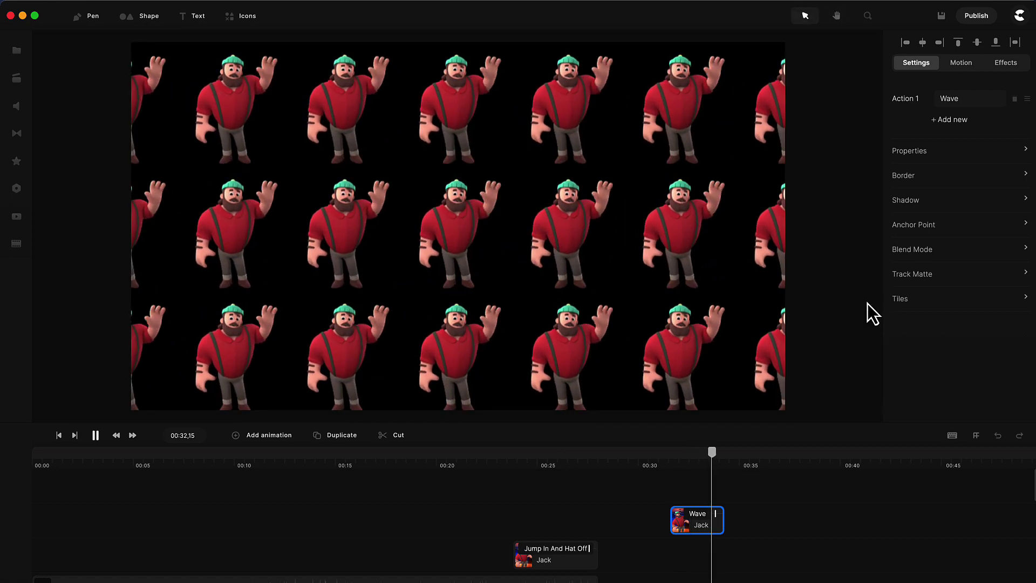
pyautogui.press('space')
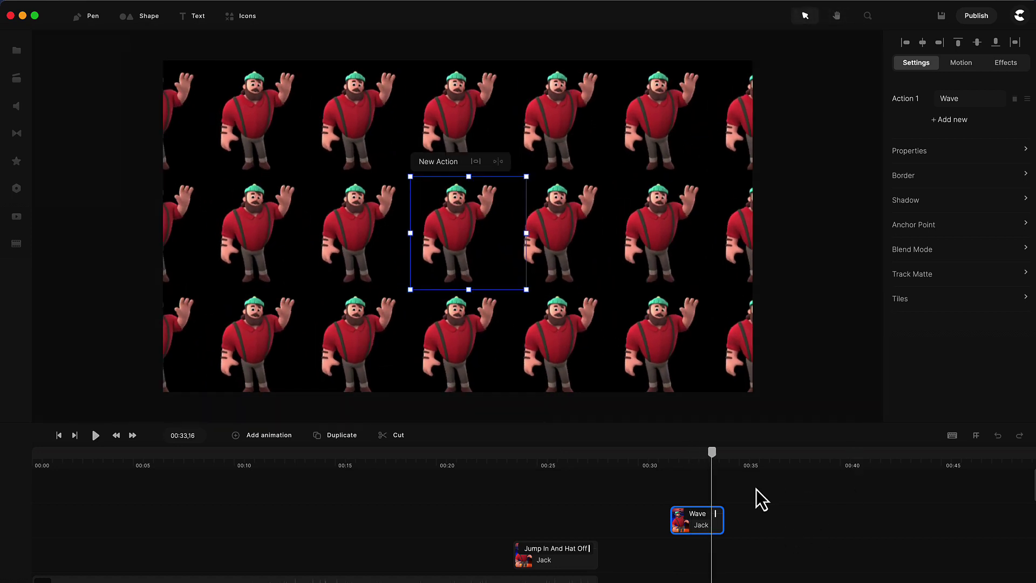
# - Play the intro title from 00:00 over the green-dot background, then scroll to the Group track
pyautogui.moveTo(712, 451); pyautogui.dragTo(40, 467)
pyautogui.press('space')
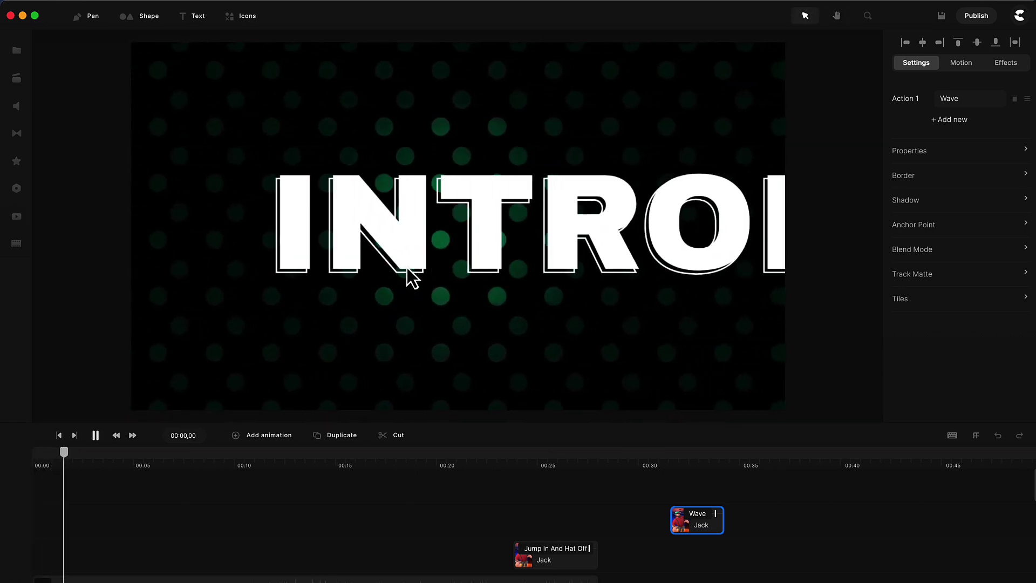
pyautogui.press('space')
pyautogui.scroll(-5, 160, 535)
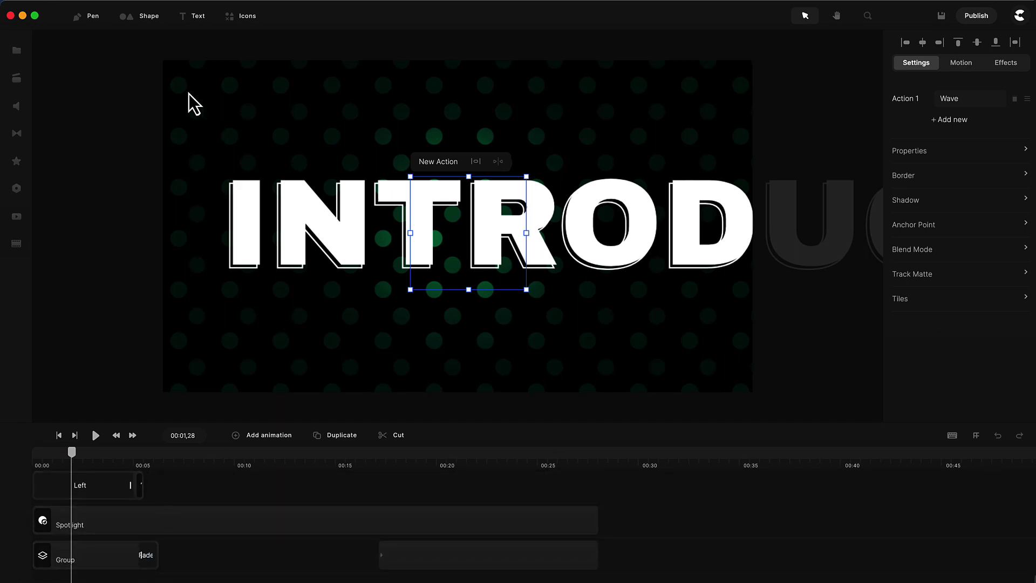
# - Open the Group clip, select its 7%-scale green dot shapes, and scrub to watch the columns shift
pyautogui.doubleClick(92, 559)
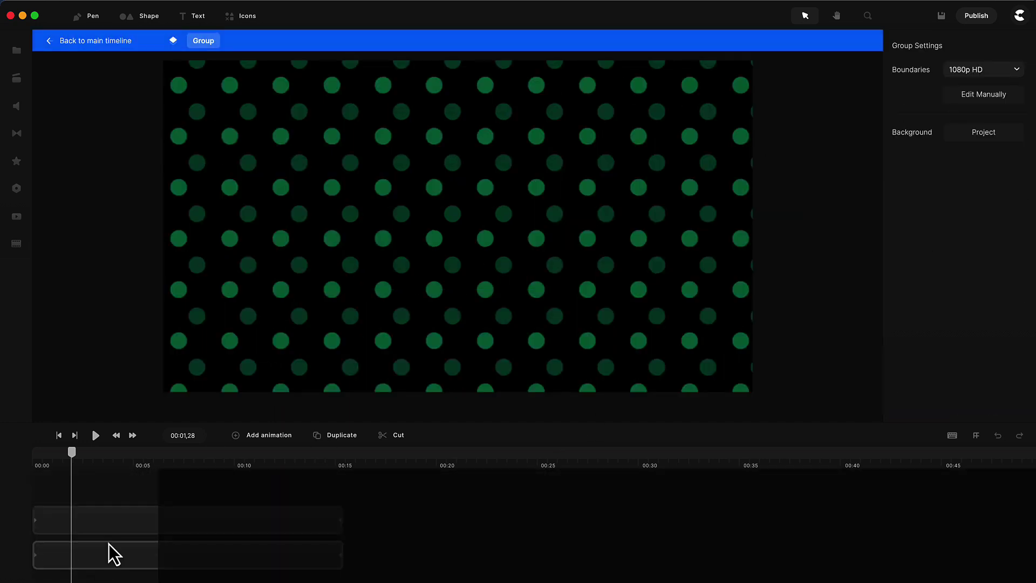
pyautogui.moveTo(72, 452); pyautogui.dragTo(247, 518)
pyautogui.click(416, 234)
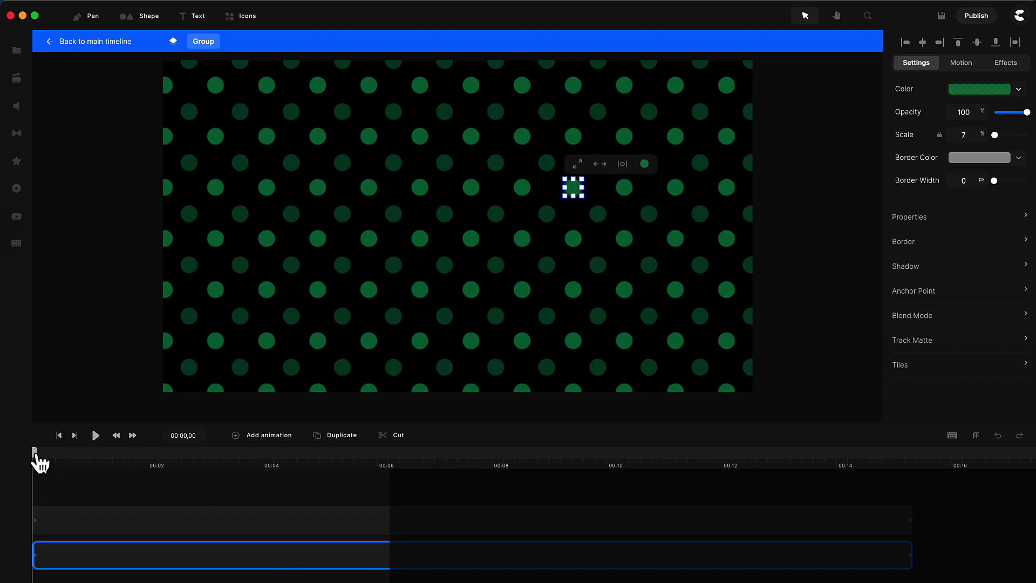
pyautogui.moveTo(36, 456); pyautogui.dragTo(117, 455)
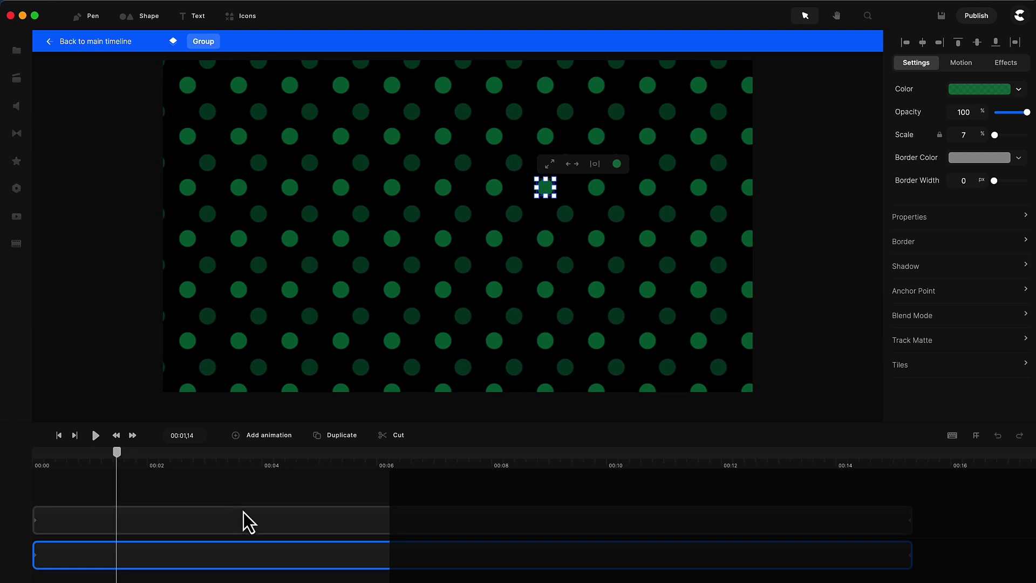
pyautogui.click(244, 520)
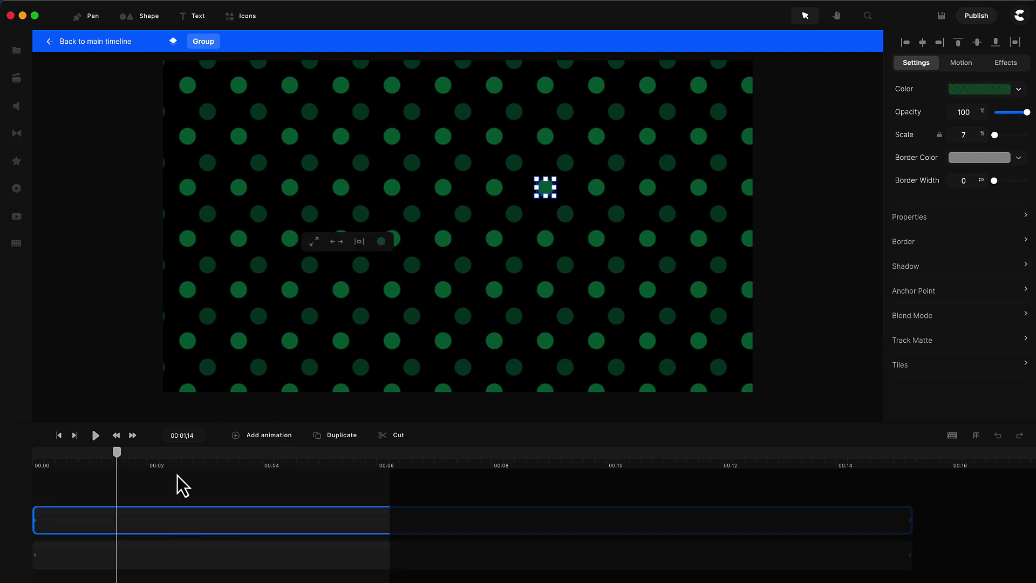
pyautogui.moveTo(118, 455); pyautogui.dragTo(384, 409)
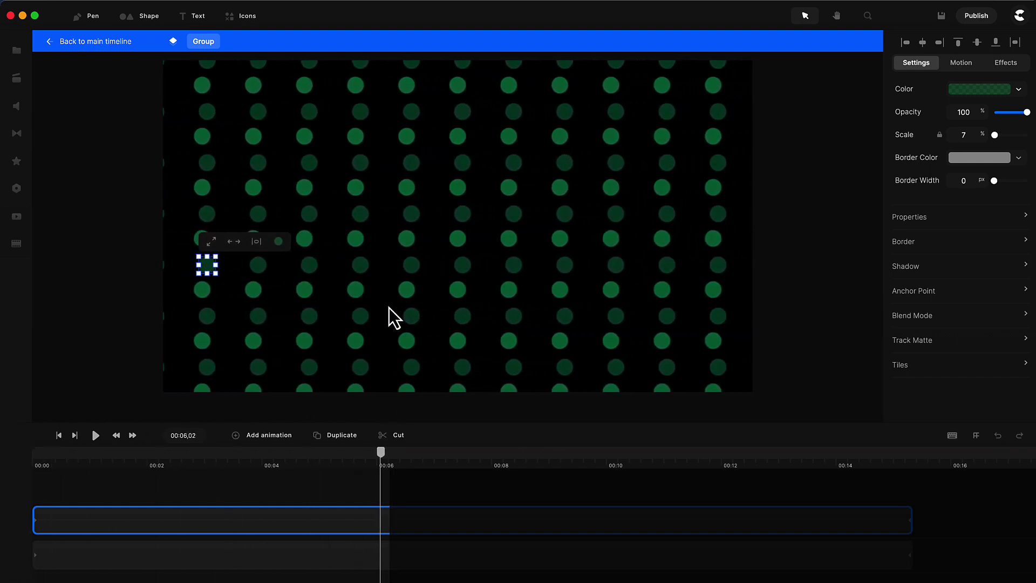
pyautogui.moveTo(384, 471); pyautogui.dragTo(6, 456)
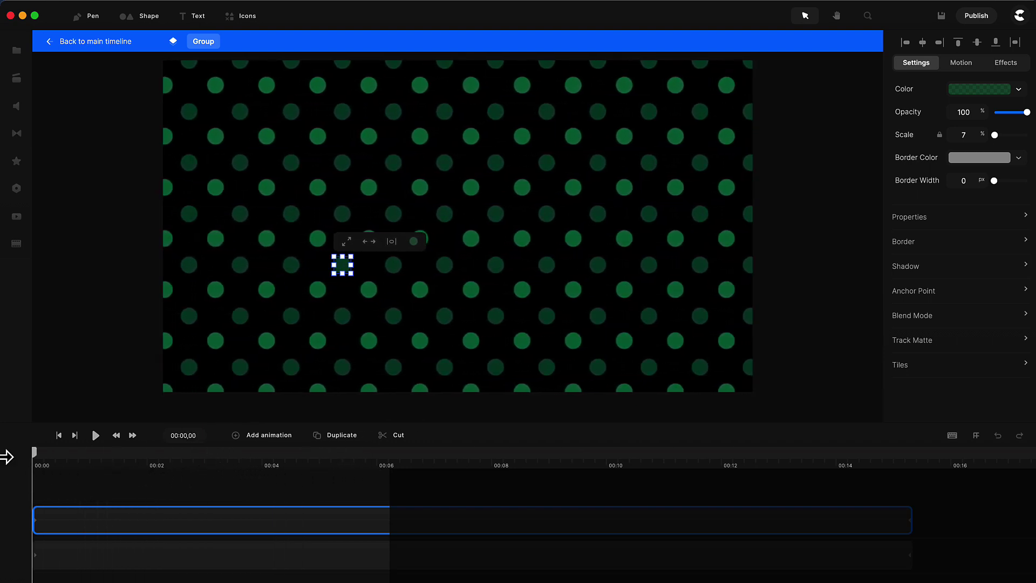